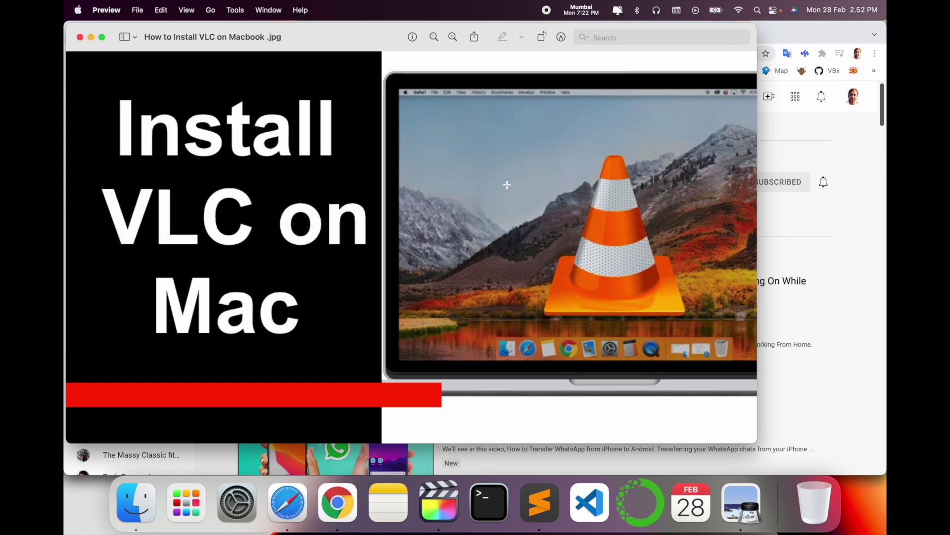
Bring Chrome forward and open the Research Rocks channel from the YouTube search results.
click(874, 272)
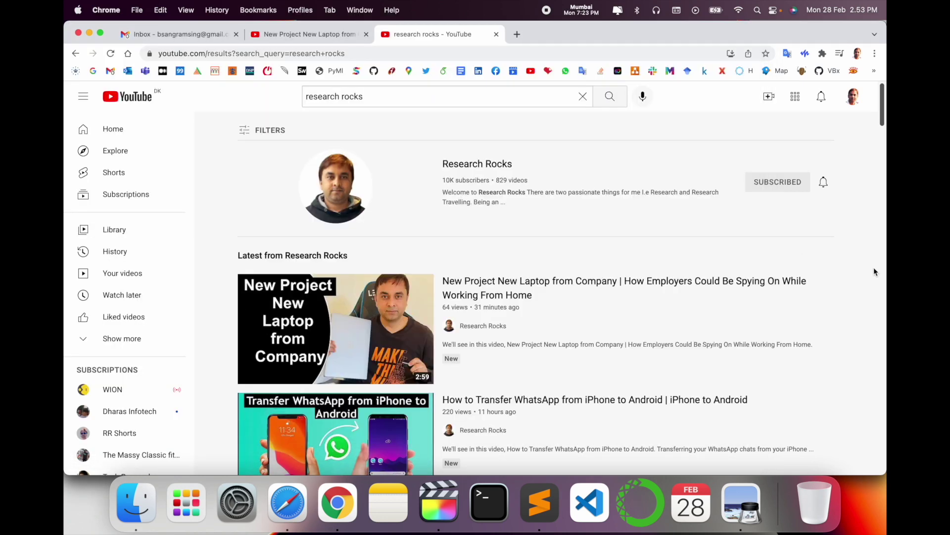
click(477, 164)
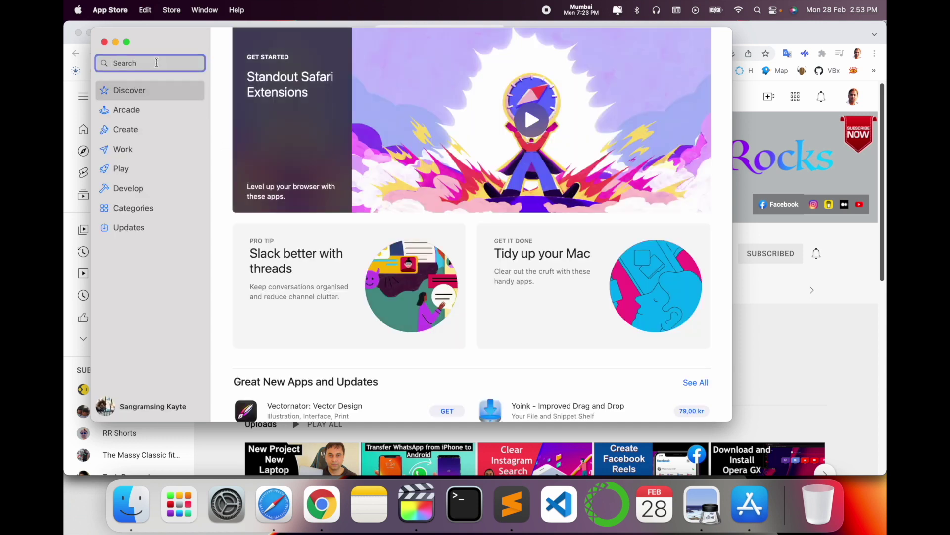
text(VLC)
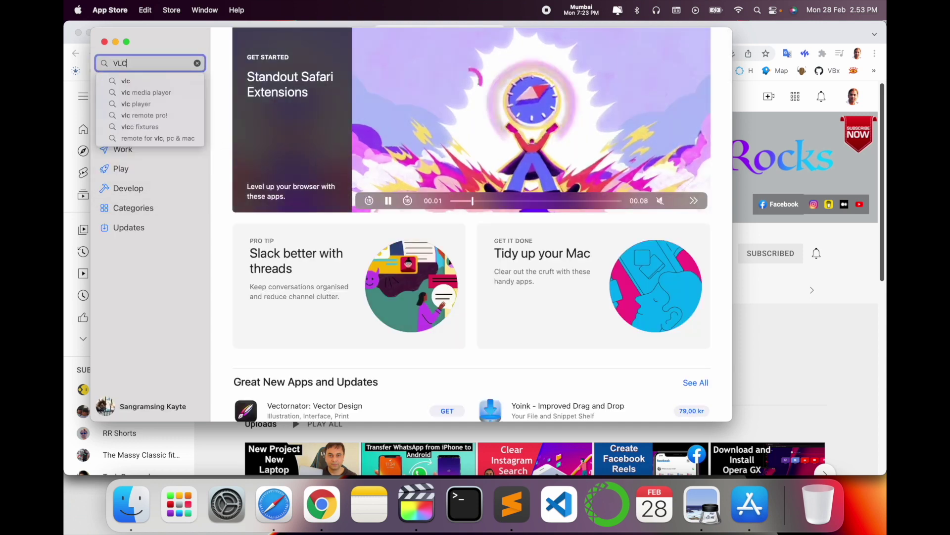
Search the Mac App Store for 'VLC'.
key(Return)
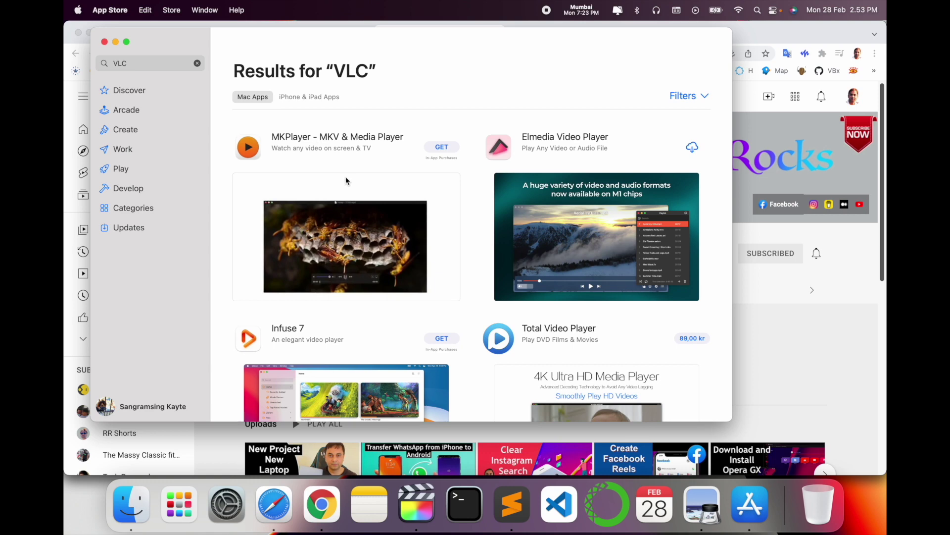
scroll(346, 178, down, 4)
scroll(345, 180, down, 5)
scroll(345, 180, down, 4)
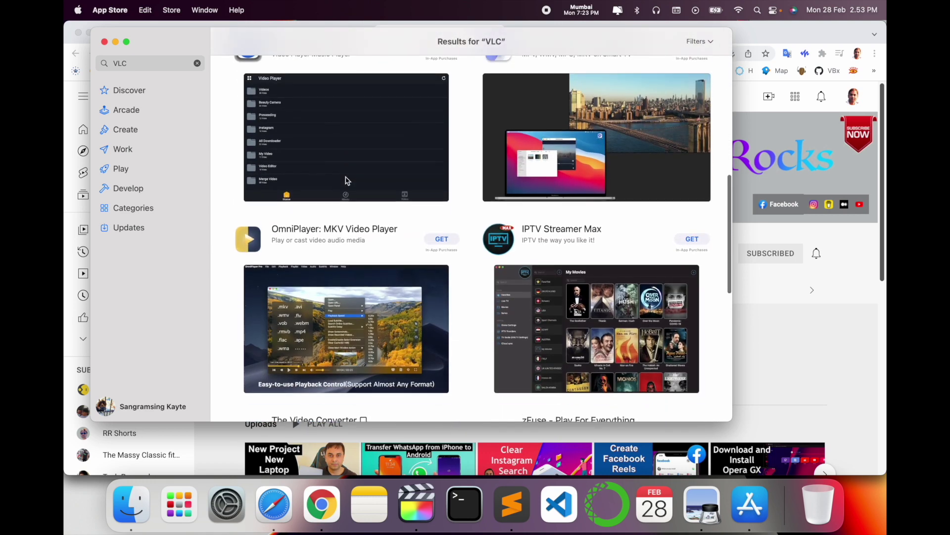
scroll(345, 180, down, 3)
scroll(345, 180, down, 3)
scroll(345, 180, down, 5)
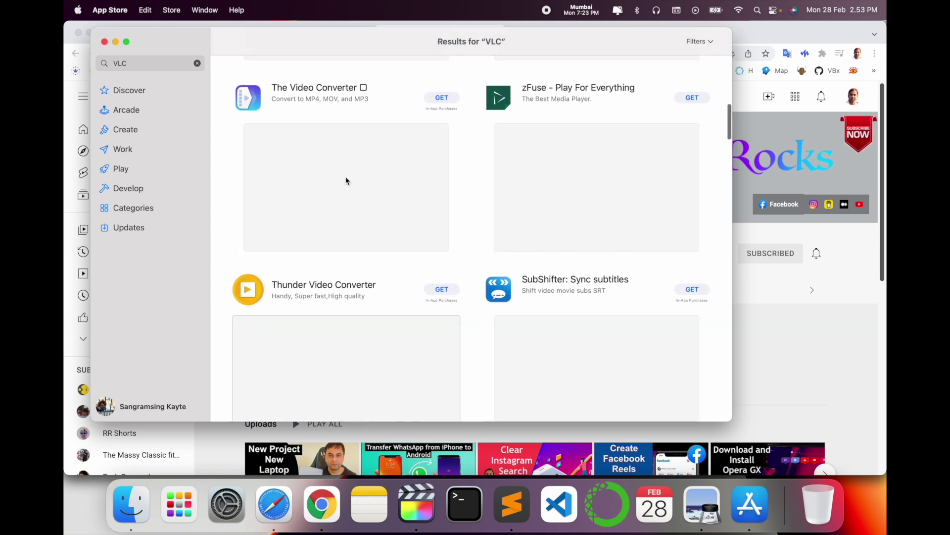
scroll(345, 180, down, 3)
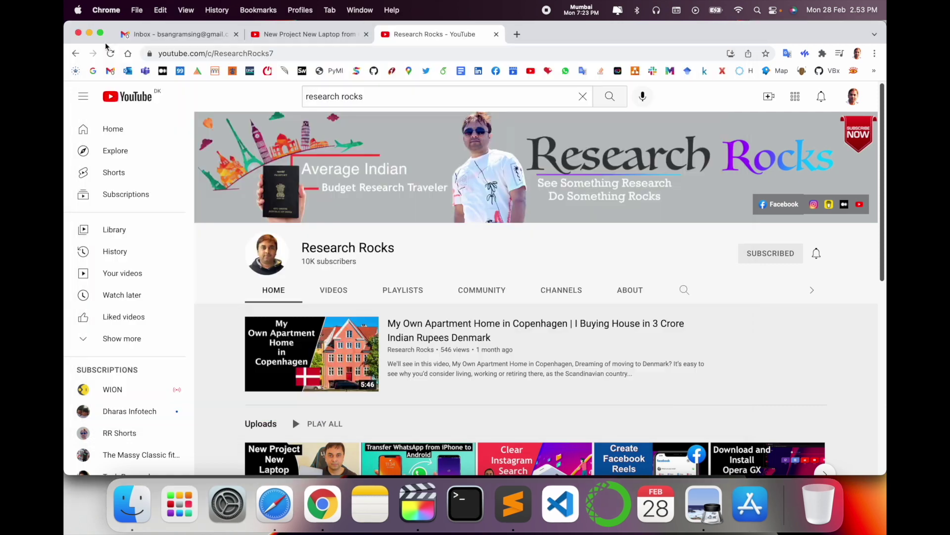
Close the App Store, Google 'VLC for mac' in a new tab, and open VideoLAN's page.
click(104, 42)
click(519, 34)
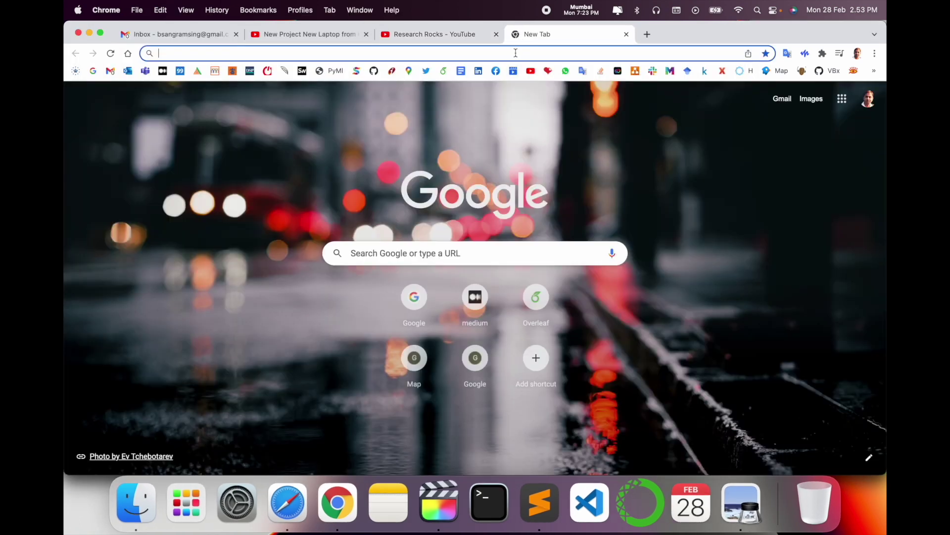
text(google.co.in)
key(Return)
text(V)
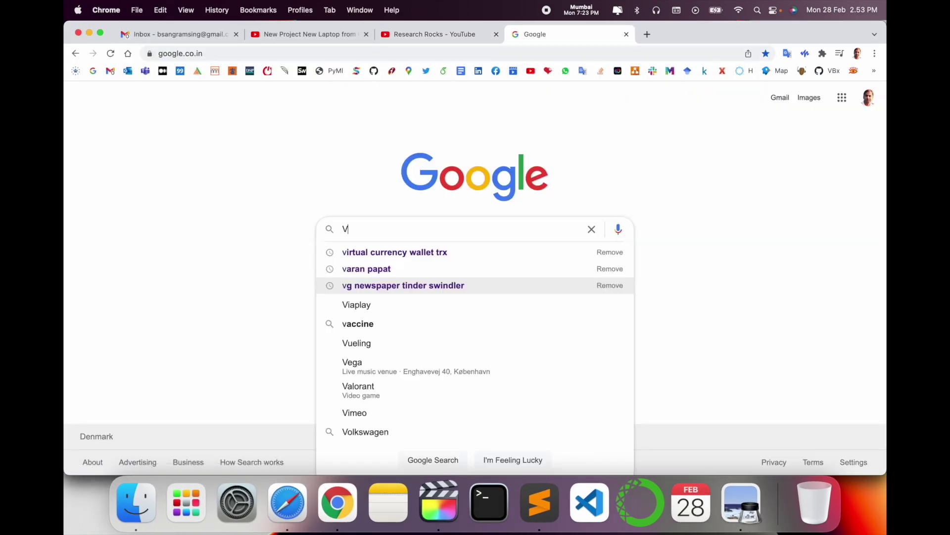
text(LC for mac)
key(Return)
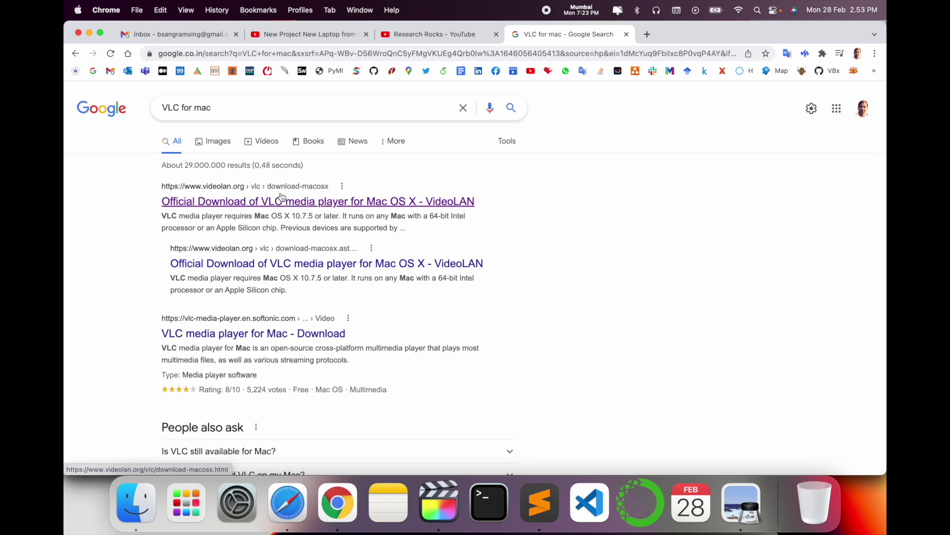
click(270, 203)
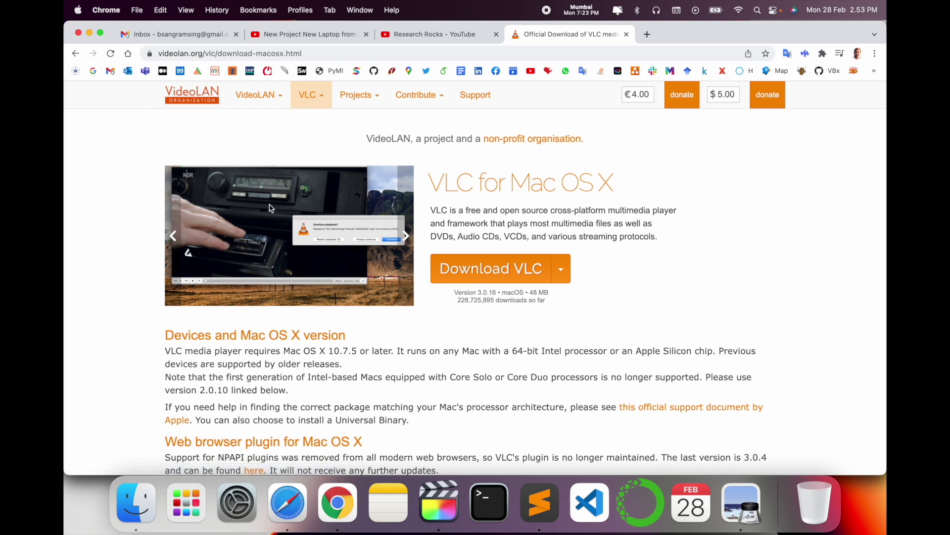
Download the VLC 3.0.16 Mac disk image from videolan.org and open it.
click(562, 273)
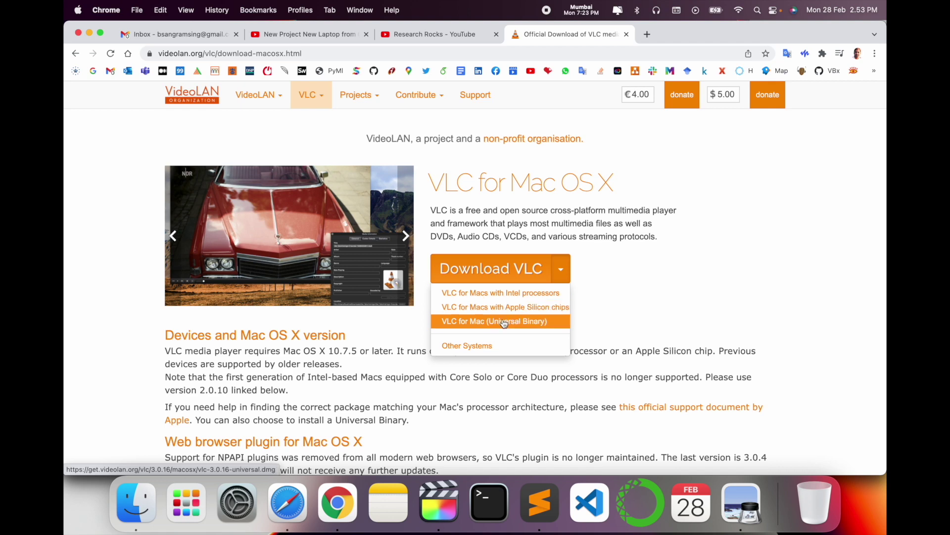
click(704, 263)
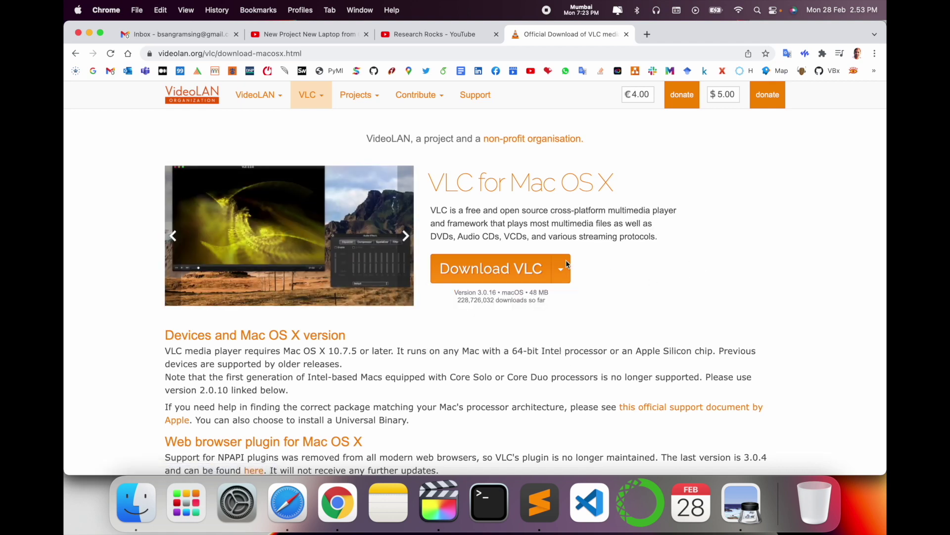
click(512, 270)
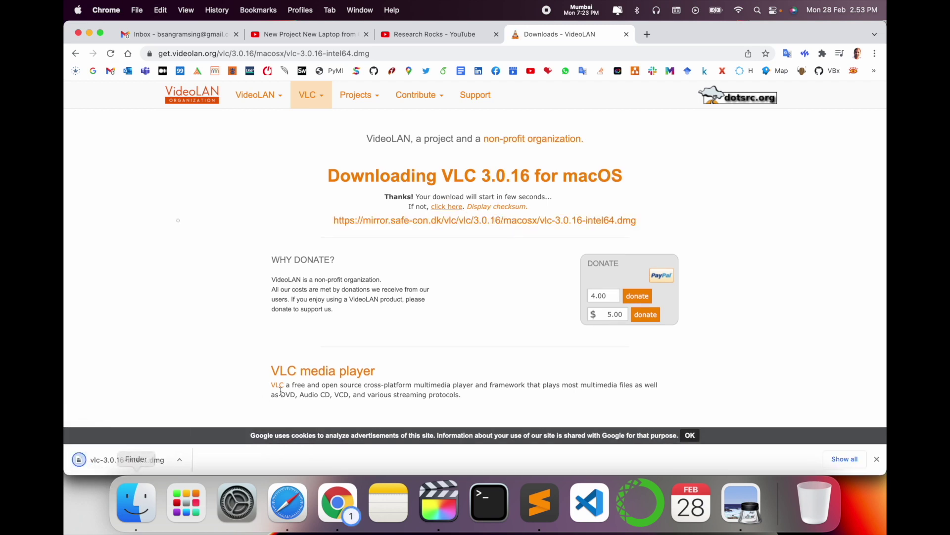
click(307, 94)
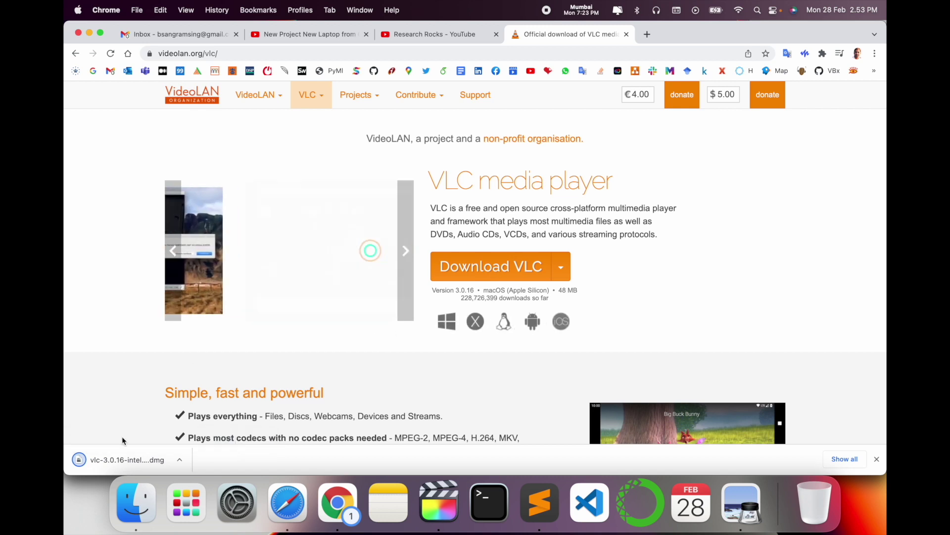
click(108, 460)
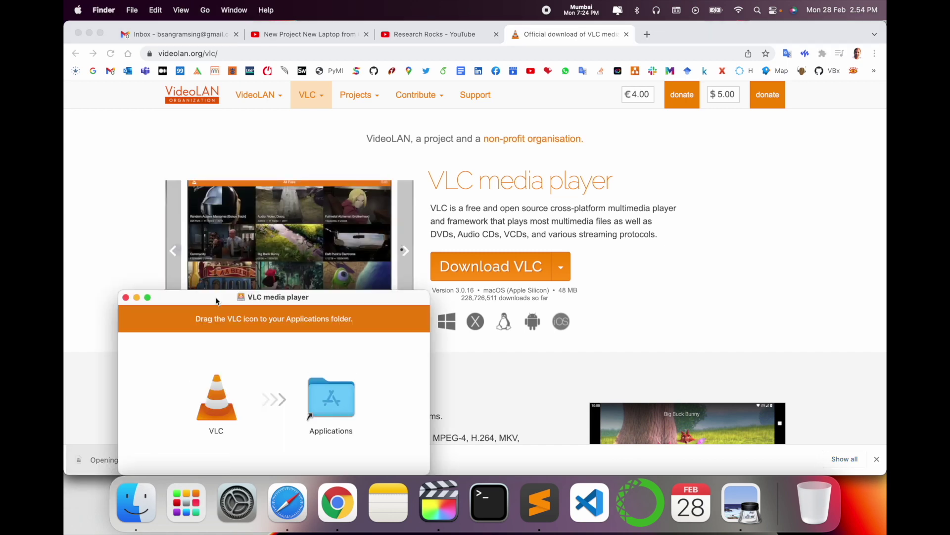
Copy VLC from the disk image into Applications, then launch it from Launchpad, allowing it to open.
drag(217, 298, 260, 133)
drag(259, 231, 391, 233)
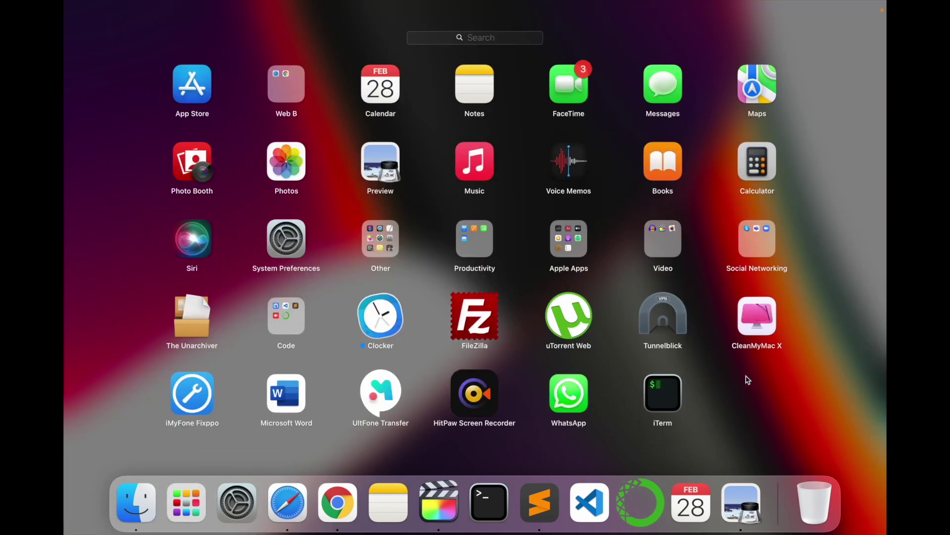
click(658, 388)
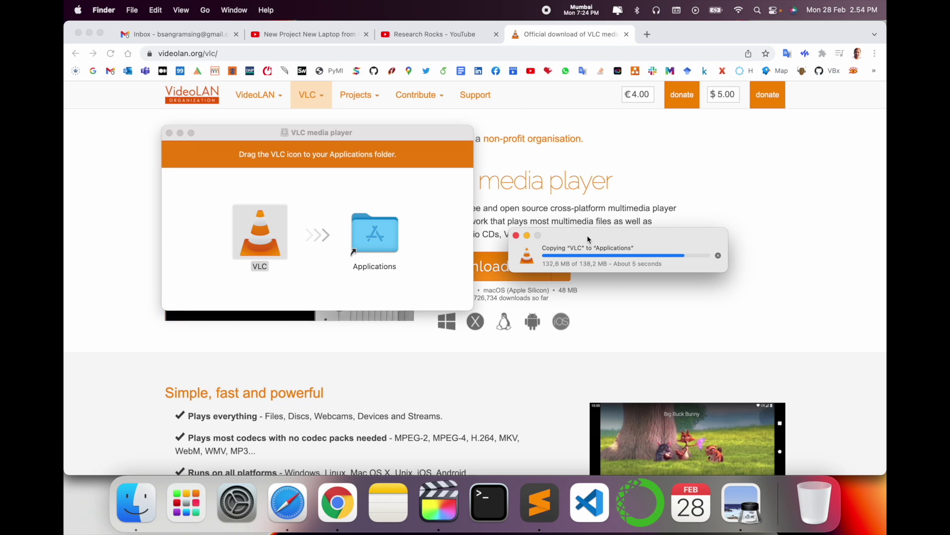
key(F4)
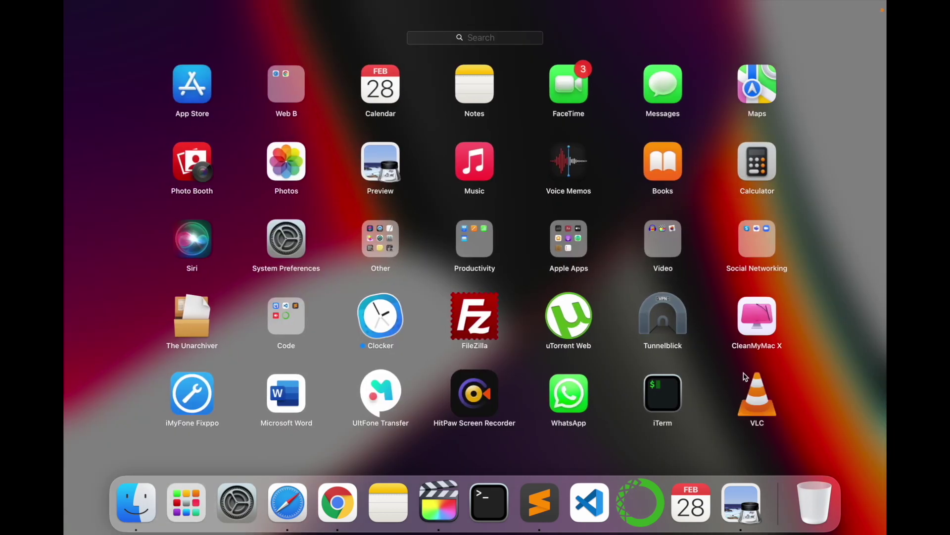
click(757, 393)
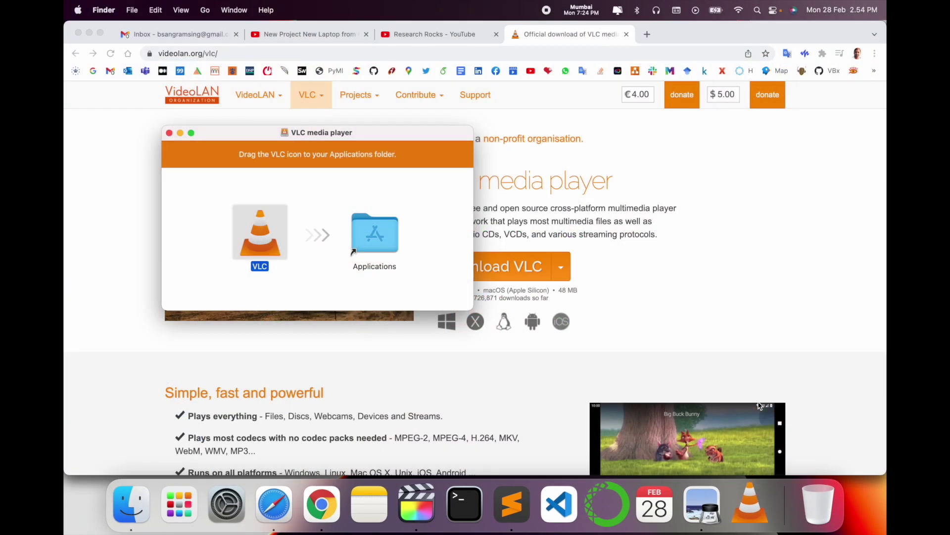
click(508, 236)
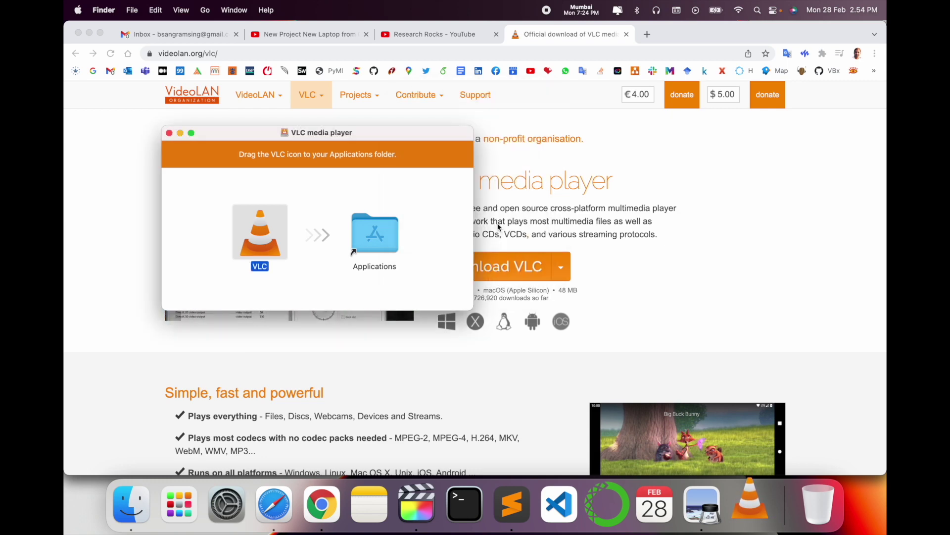
Close the disk image window, decline metadata retrieval with 'No, Thanks', and move the VLC window down.
click(170, 132)
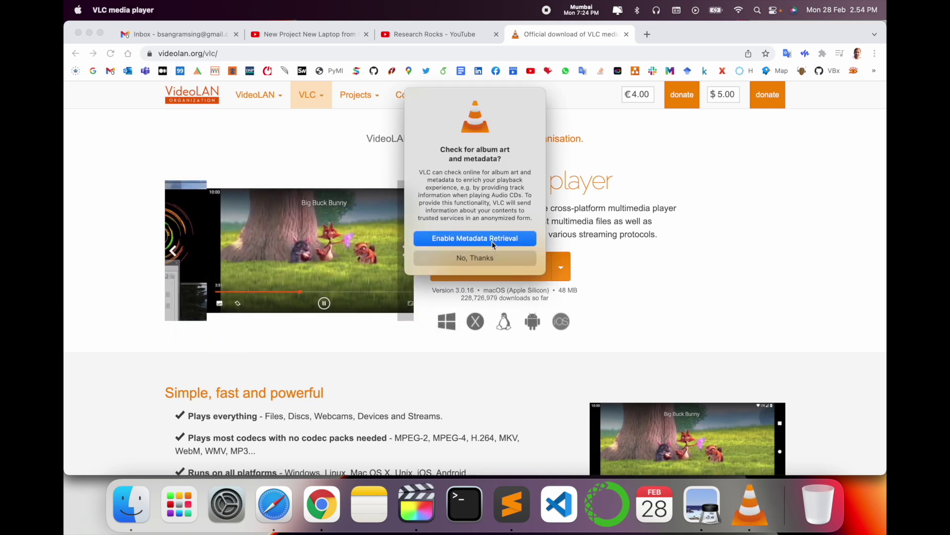
click(481, 257)
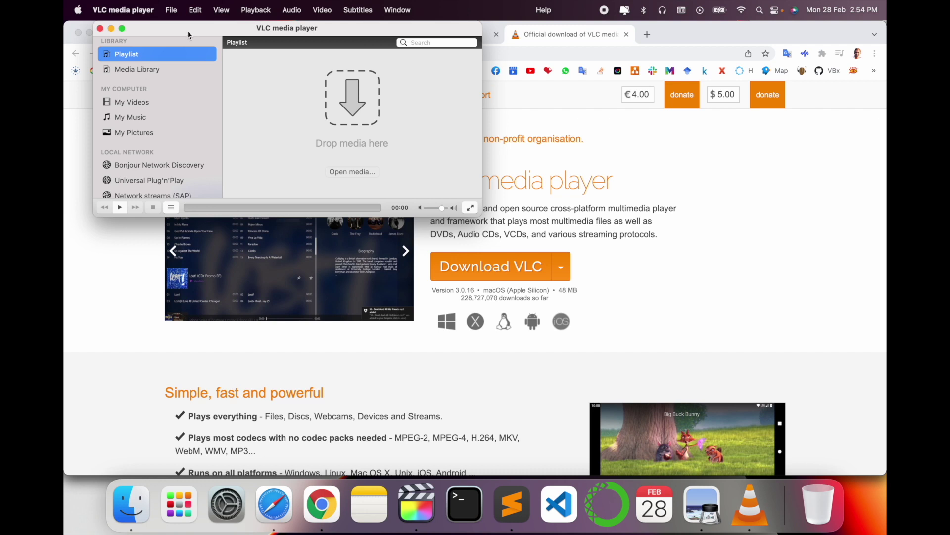
drag(188, 31, 188, 97)
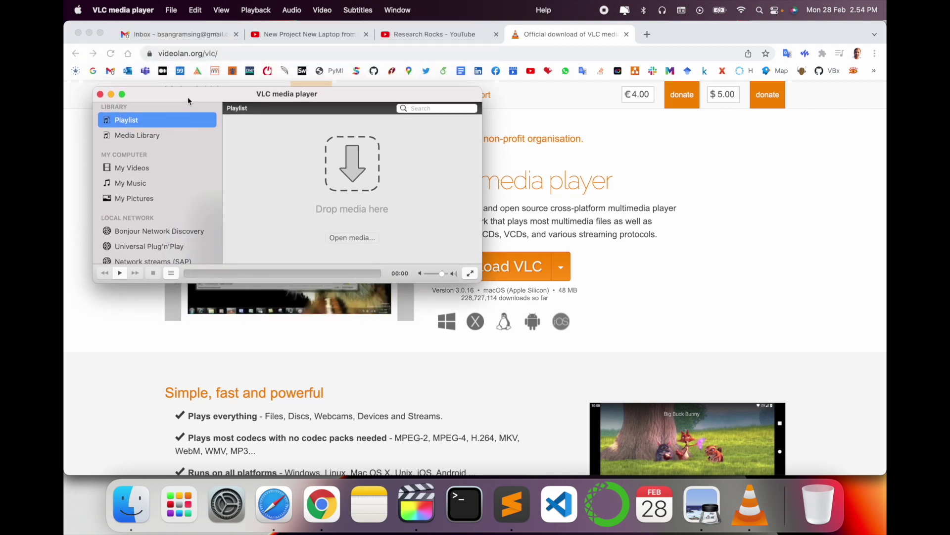